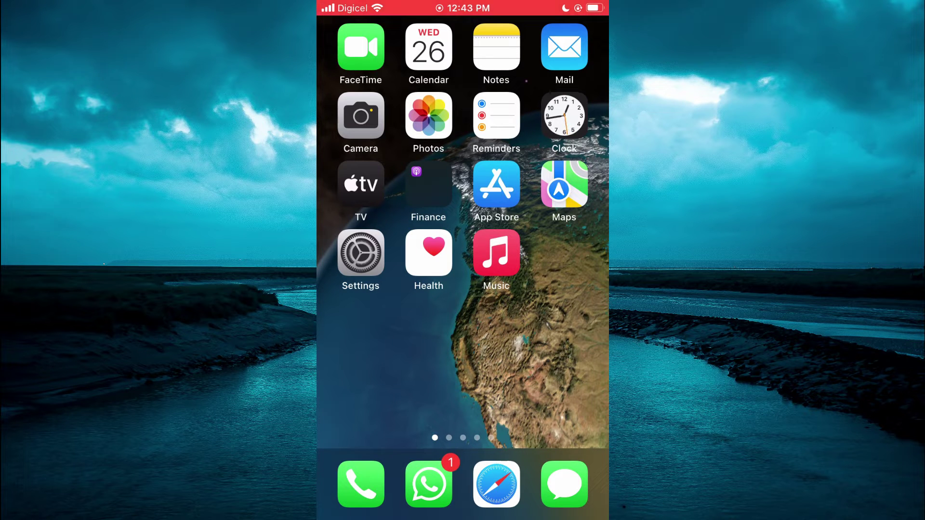
- Go from the main Settings list into the Screen Time overview page
click(360, 252)
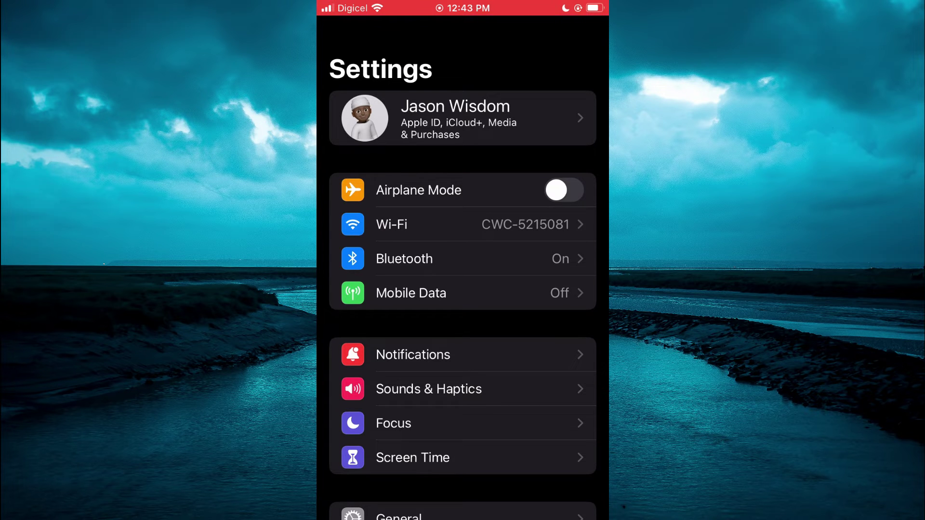
click(463, 458)
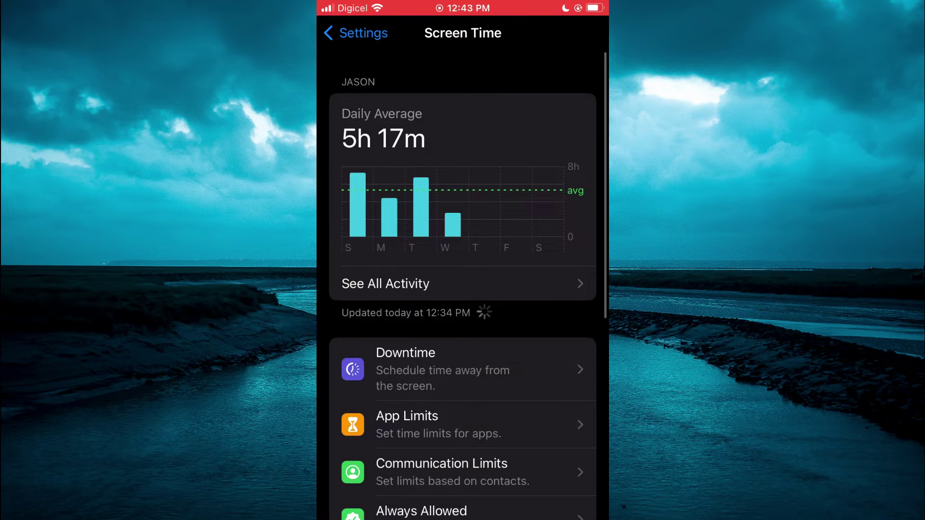
scroll(463, 289, down, 5)
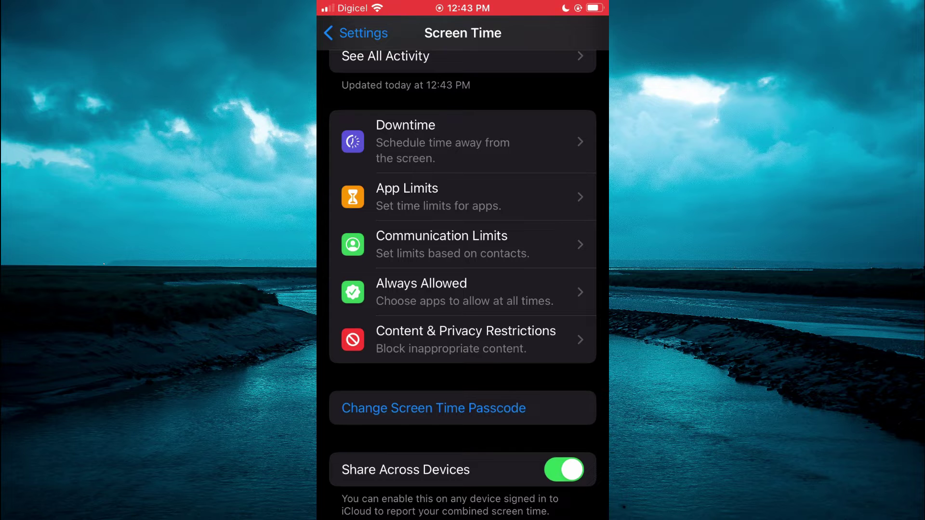
scroll(462, 289, down, 1)
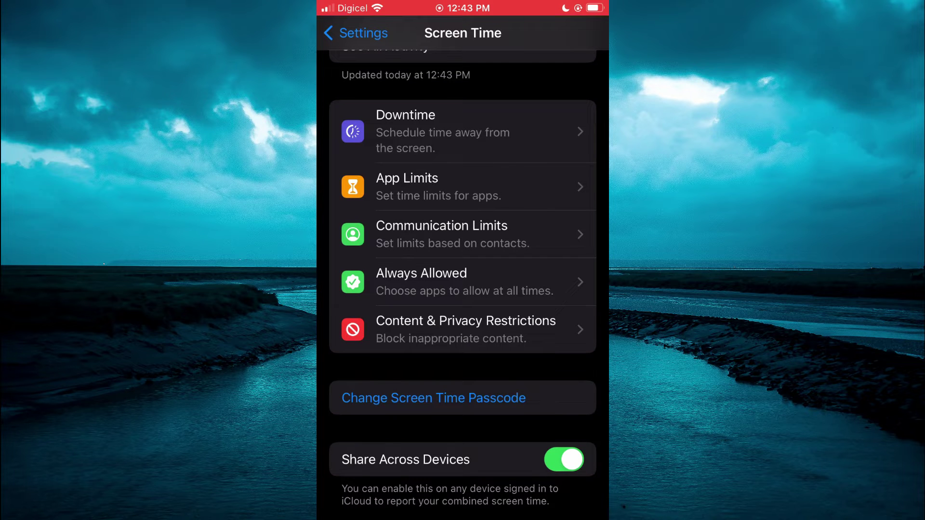
scroll(463, 289, up, 2)
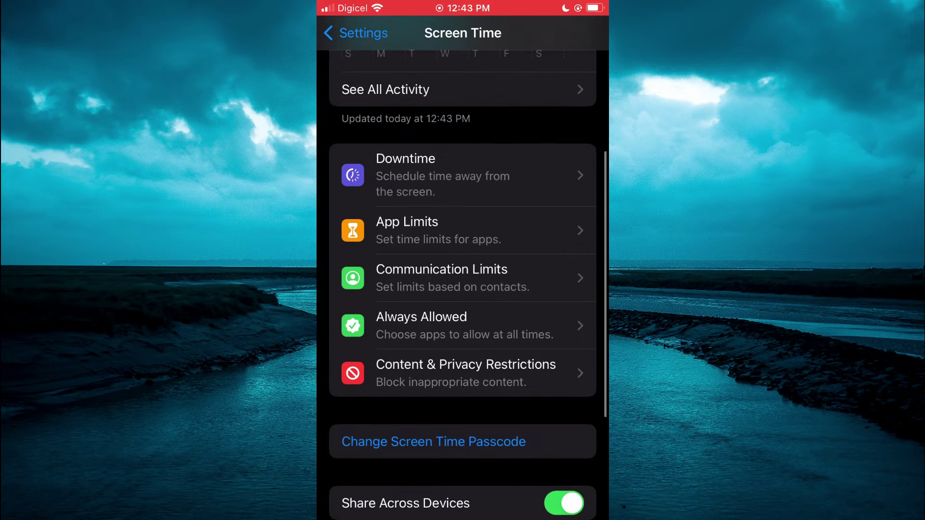
scroll(463, 289, up, 2)
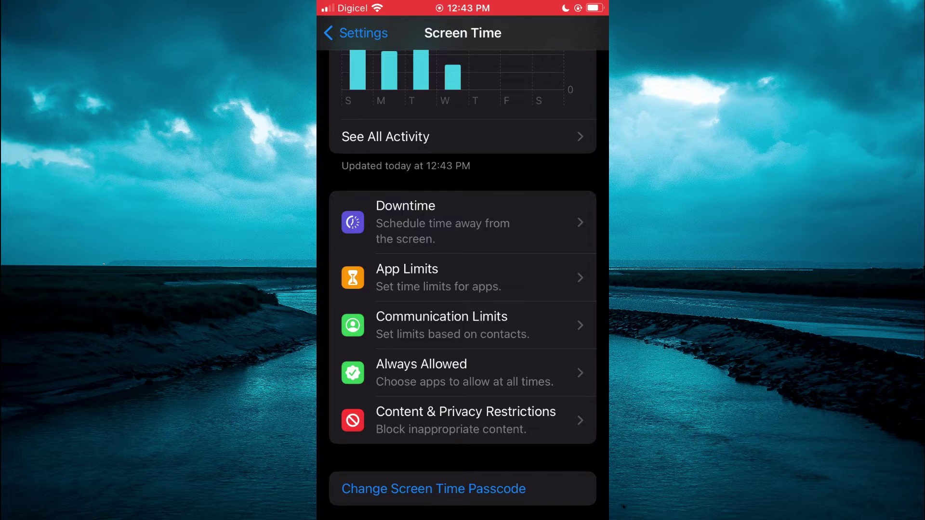
- Begin a new App Limit and expand the Social category to list its apps
click(462, 278)
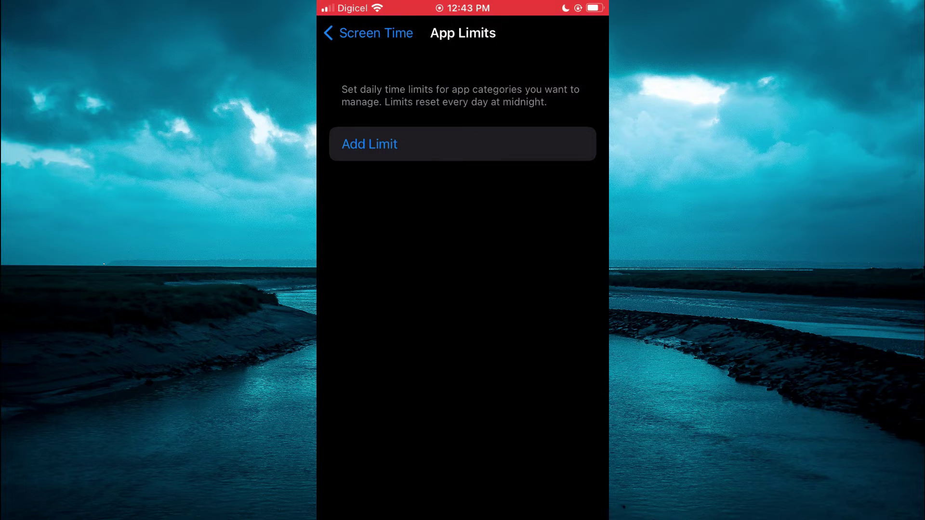
click(463, 144)
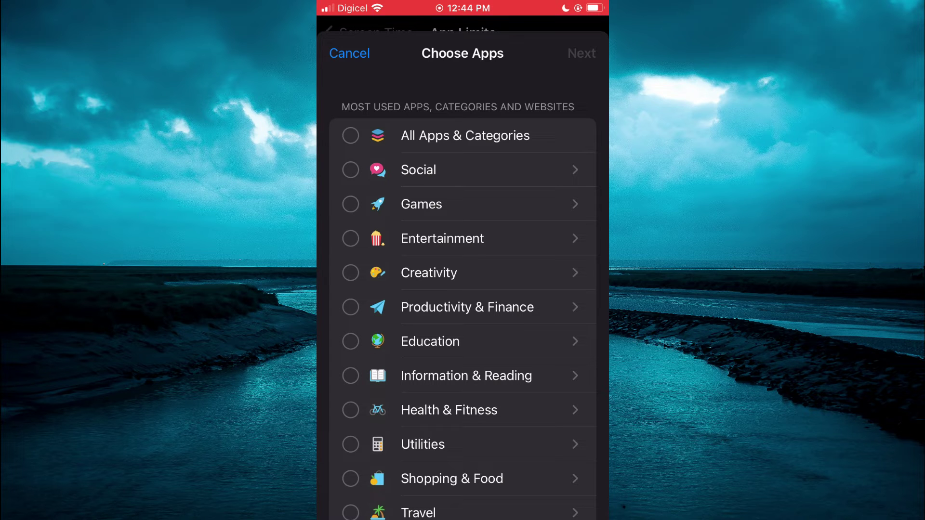
click(574, 170)
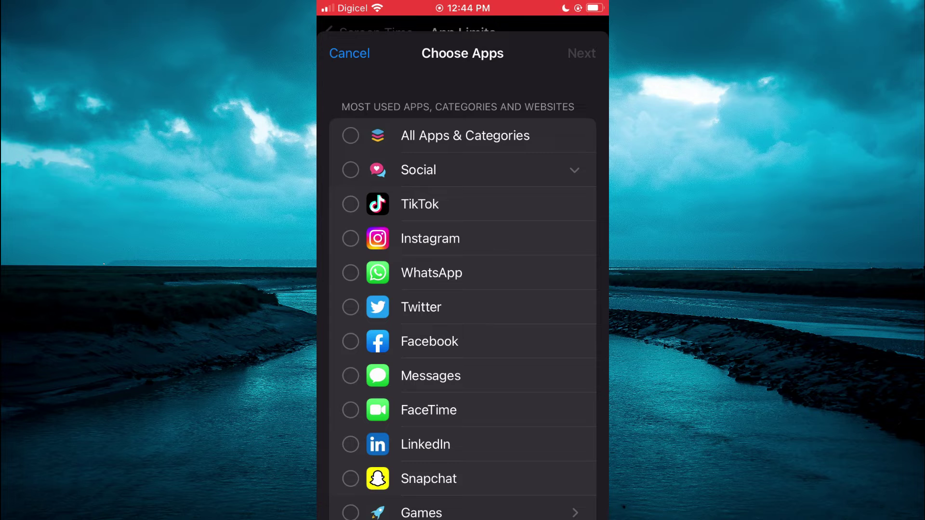
- Select WhatsApp, TikTok and Instagram as the apps covered by the limit
click(351, 272)
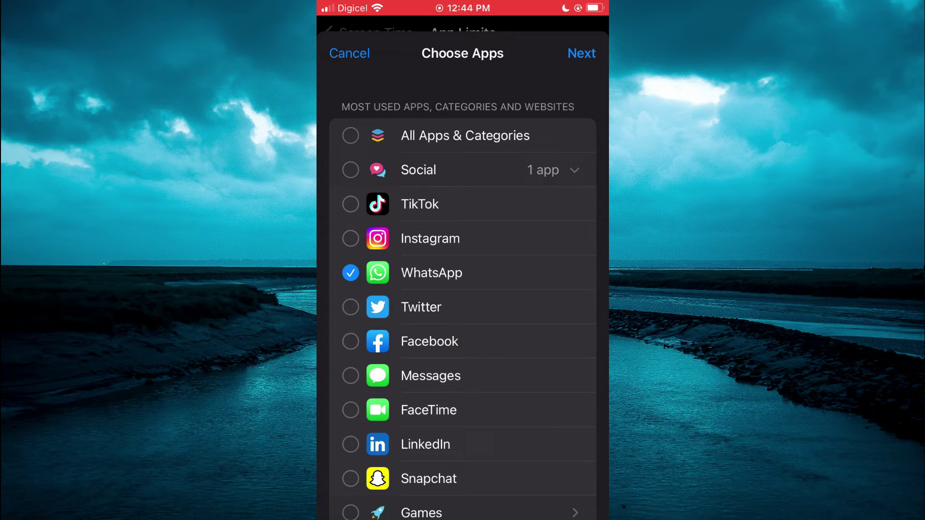
click(350, 204)
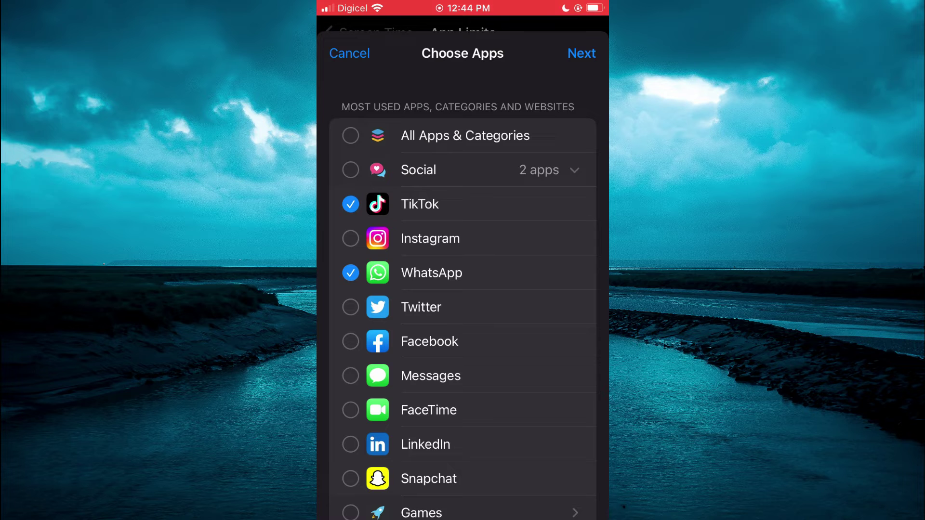
click(351, 239)
- Set the daily time allowance to 5 minutes for the three chosen apps
click(582, 53)
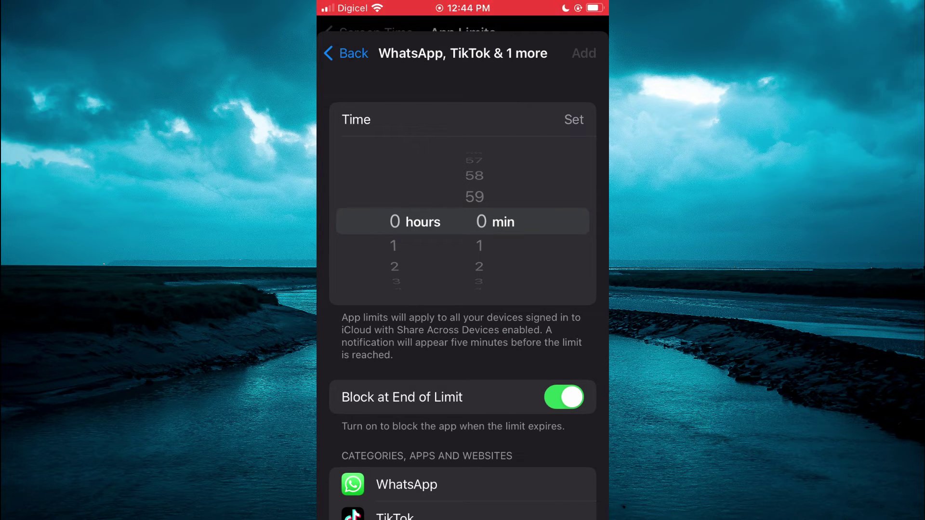
drag(479, 260, 479, 167)
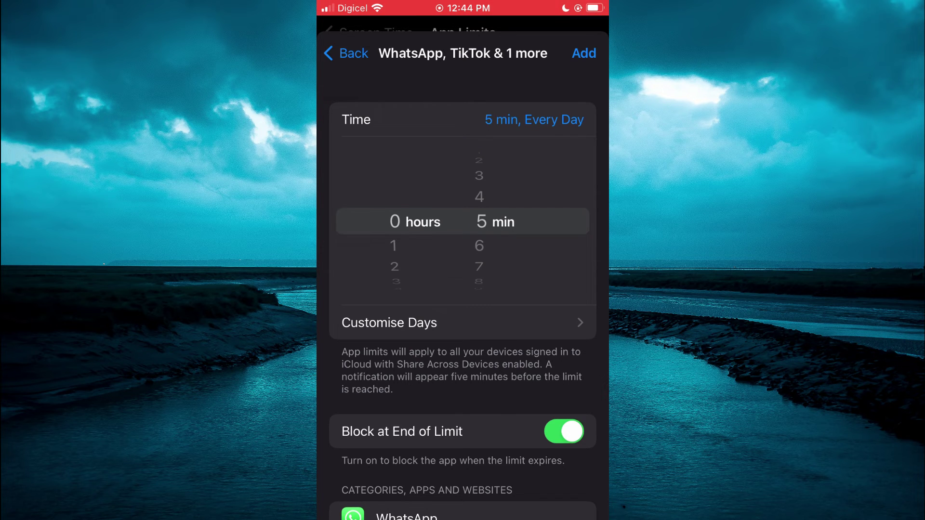
scroll(462, 290, down, 1)
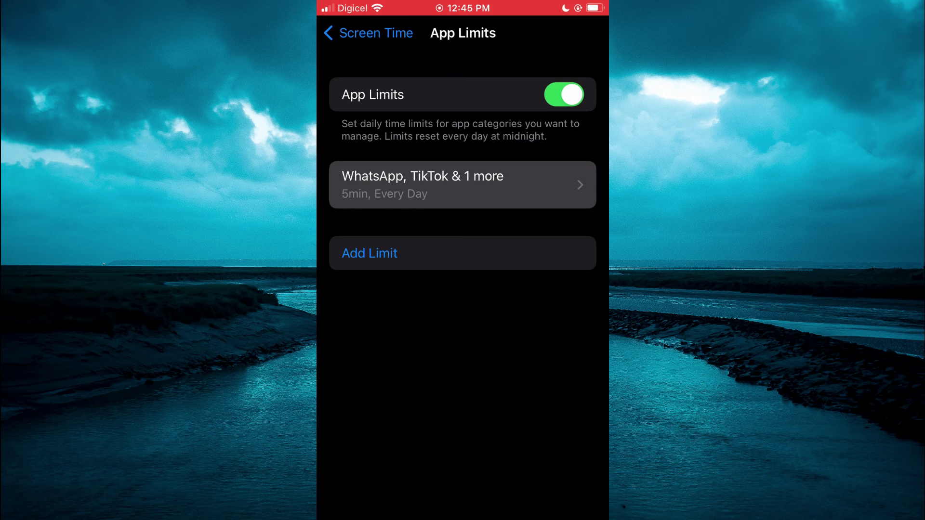
- Swipe the 'WhatsApp, TikTok & 1 more' row to reveal Delete and confirm Delete Limit
drag(535, 185, 434, 185)
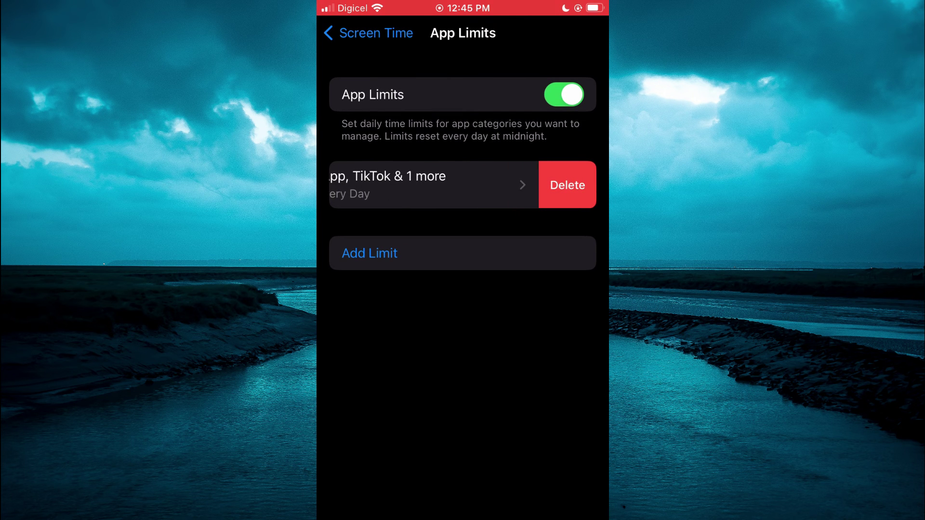
click(567, 185)
click(462, 499)
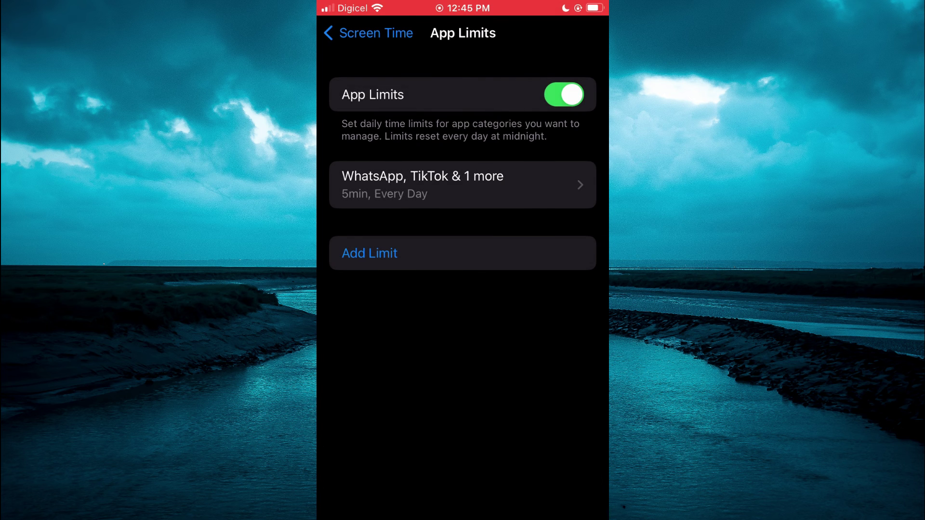